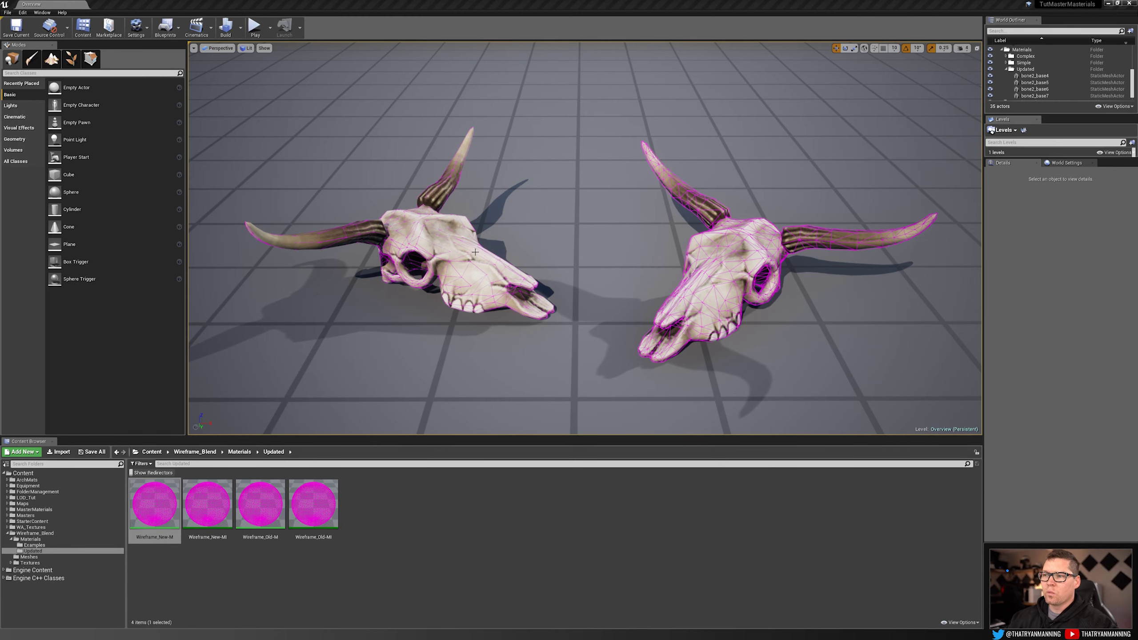
- Select the left skull (bone2_base4) and clear the Content Browser asset selection
click(456, 216)
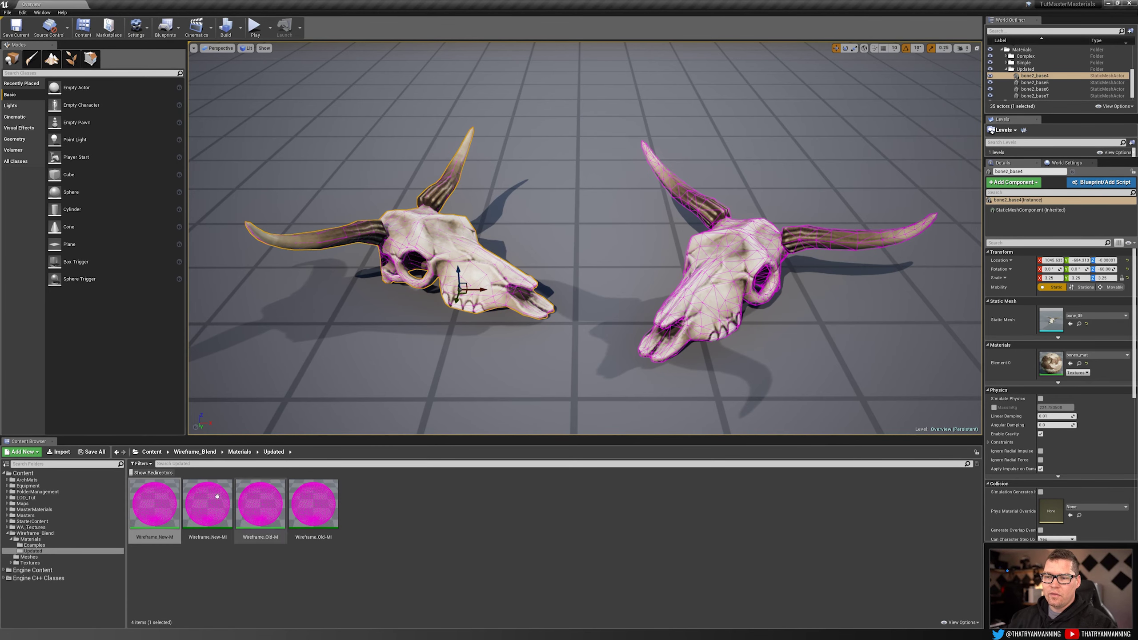
click(447, 521)
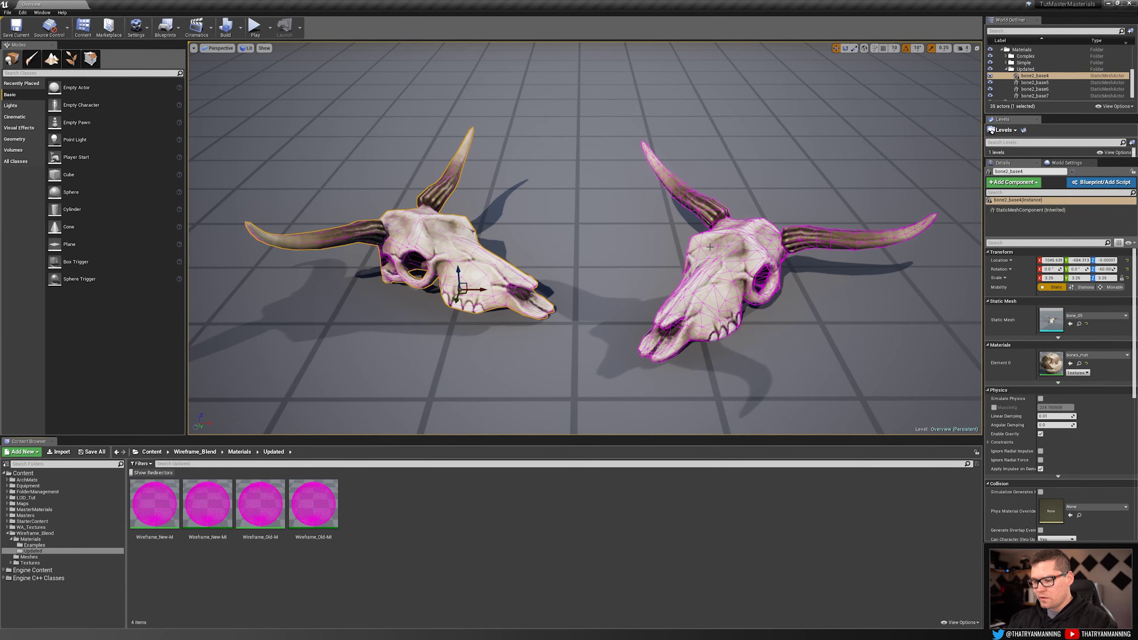
- Open Wireframe_New-M and wire Object Position into the Subtract node's A input
double_click(154, 504)
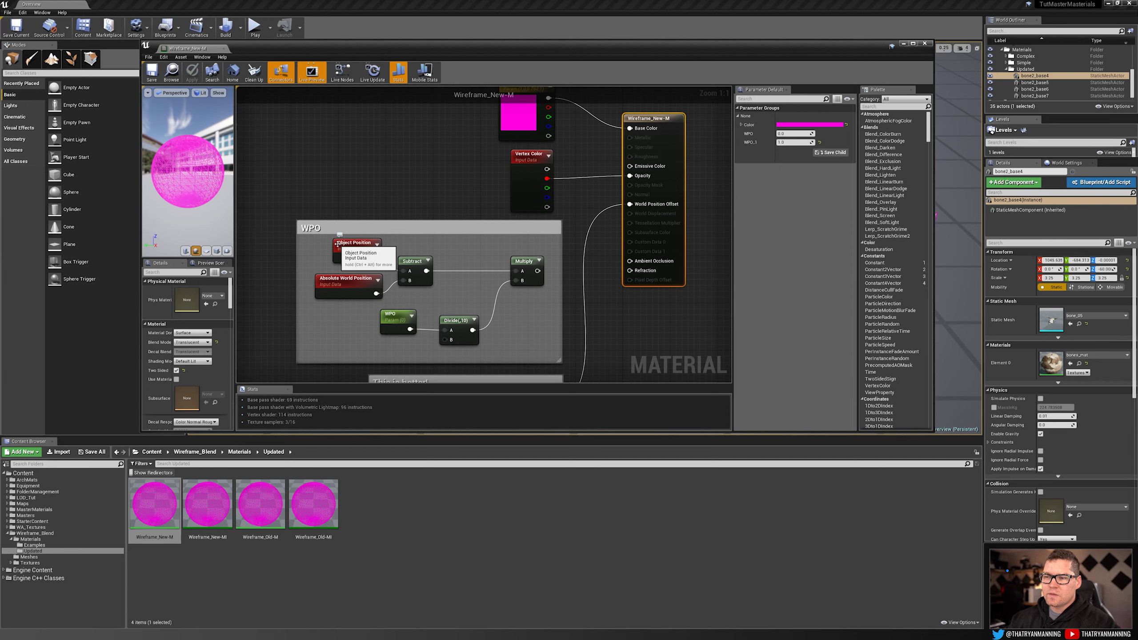
drag(376, 257, 404, 271)
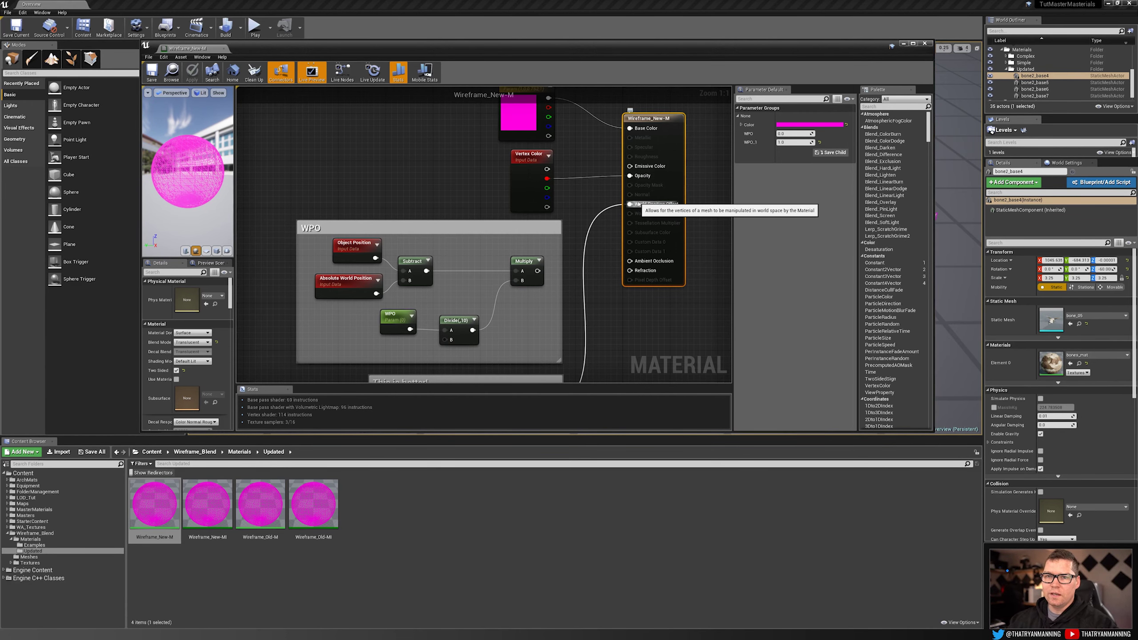
- Close the Wireframe_New-M editor and inspect the Wireframe_Old-MI, Wireframe_New-M and Wireframe_New-MI assets
click(925, 45)
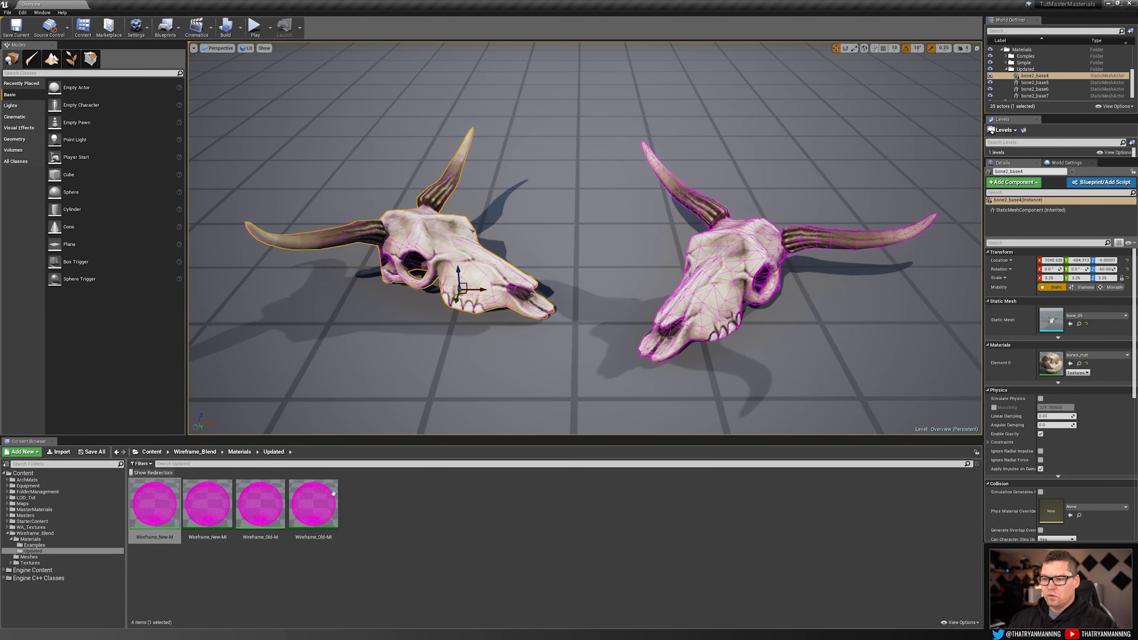
click(314, 505)
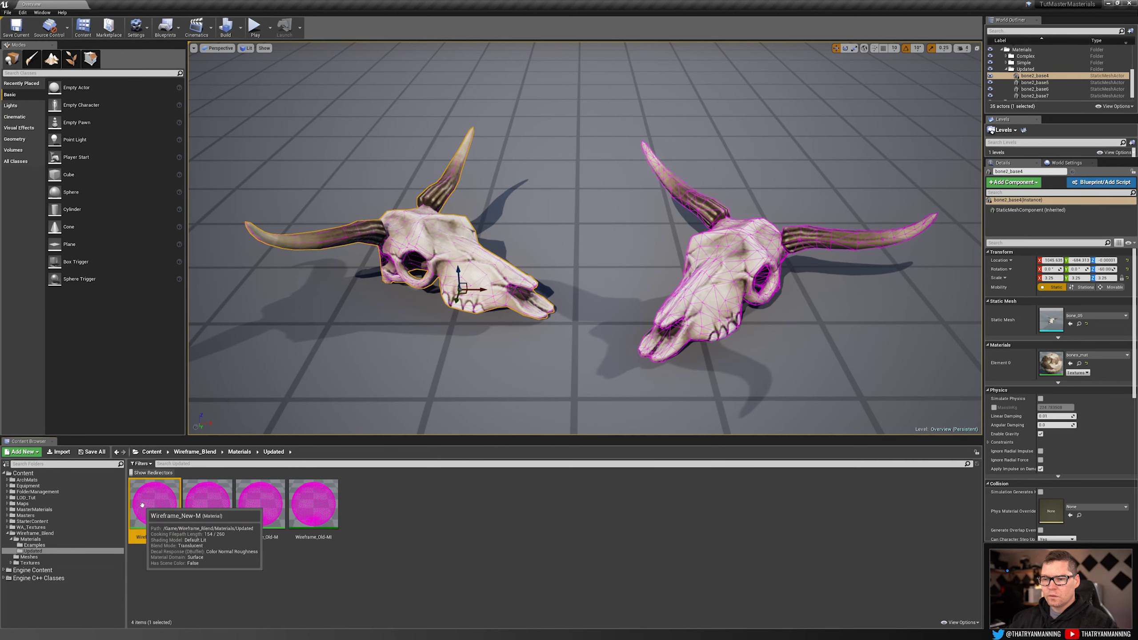
click(155, 502)
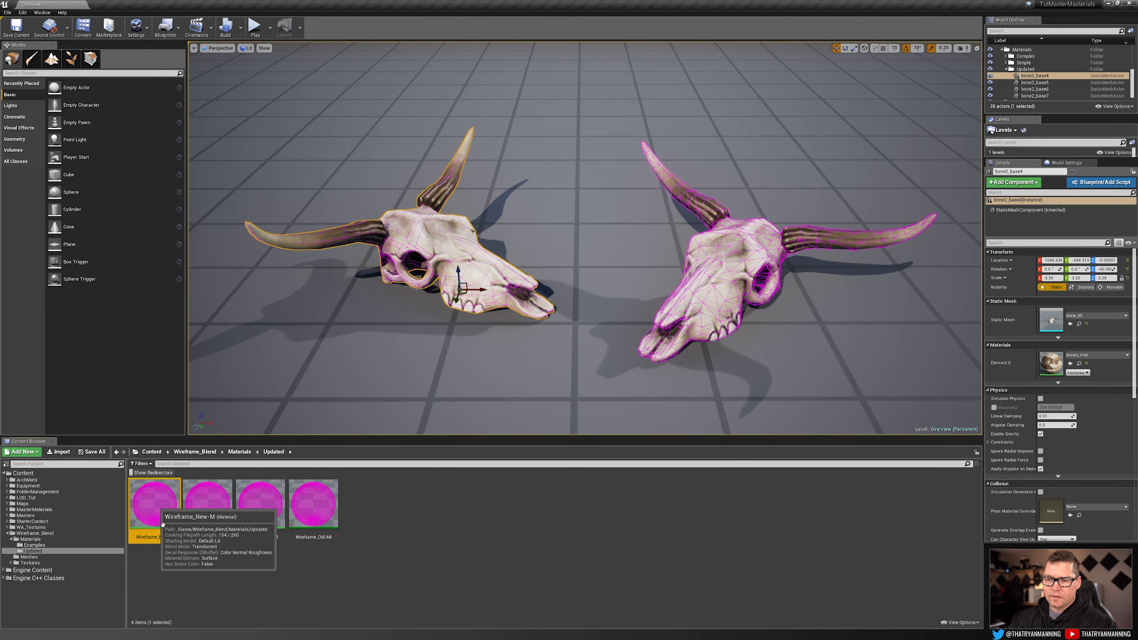
click(213, 501)
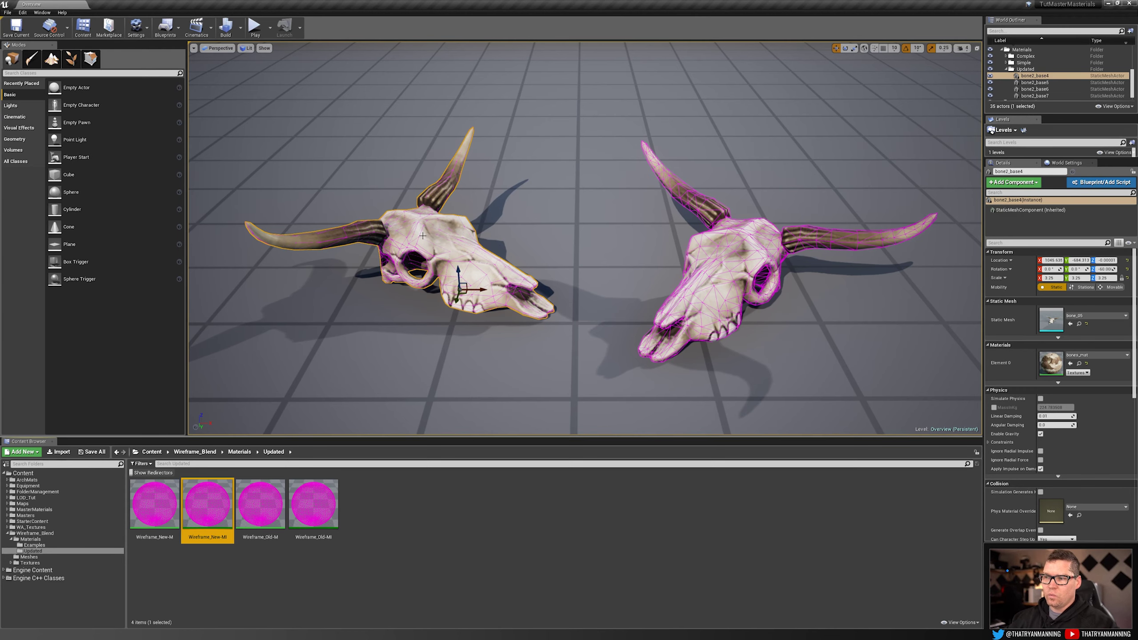
- Set Wireframe_Old-MI's WPO scalar to about -0.185238 so its wireframe pushes outward, then close it
double_click(315, 516)
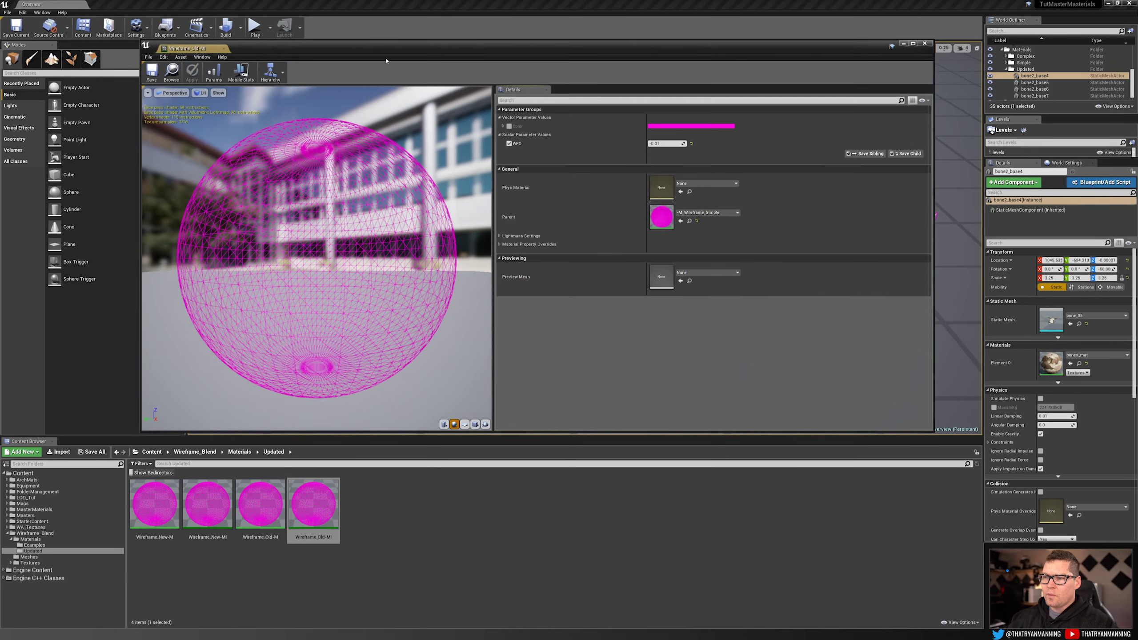
drag(140, 39, 523, 33)
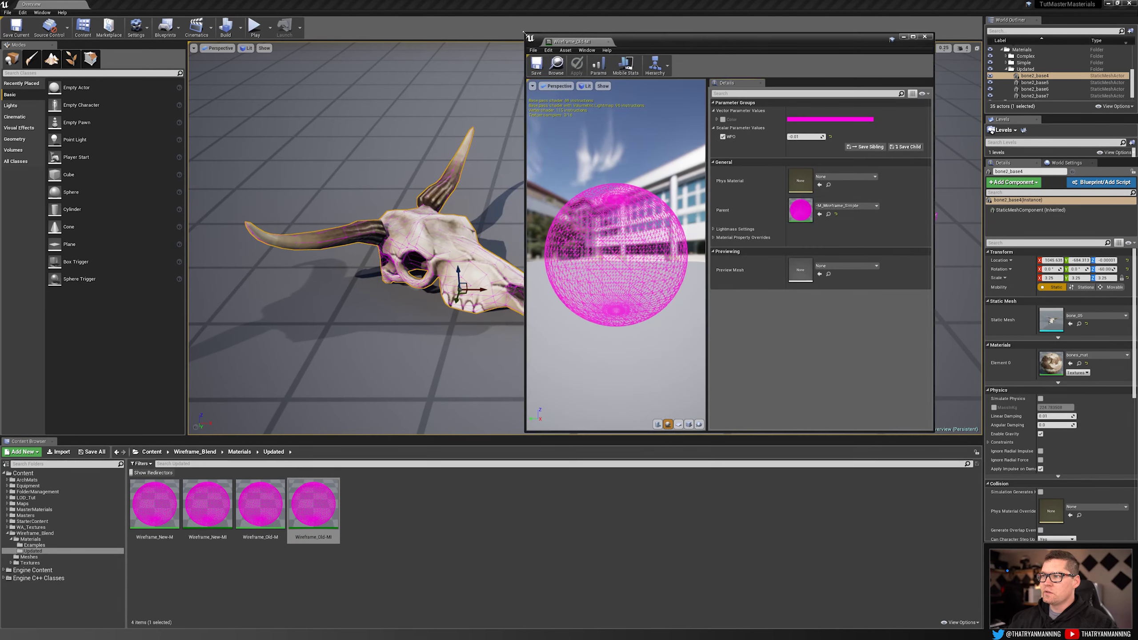
drag(703, 40, 764, 64)
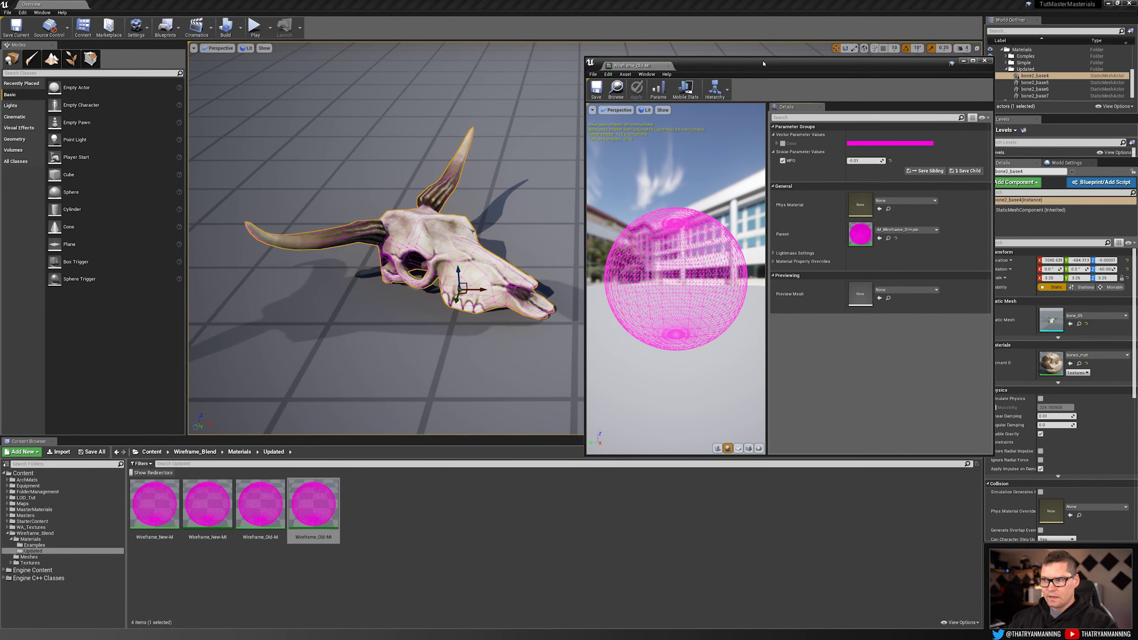
drag(864, 161, 547, 184)
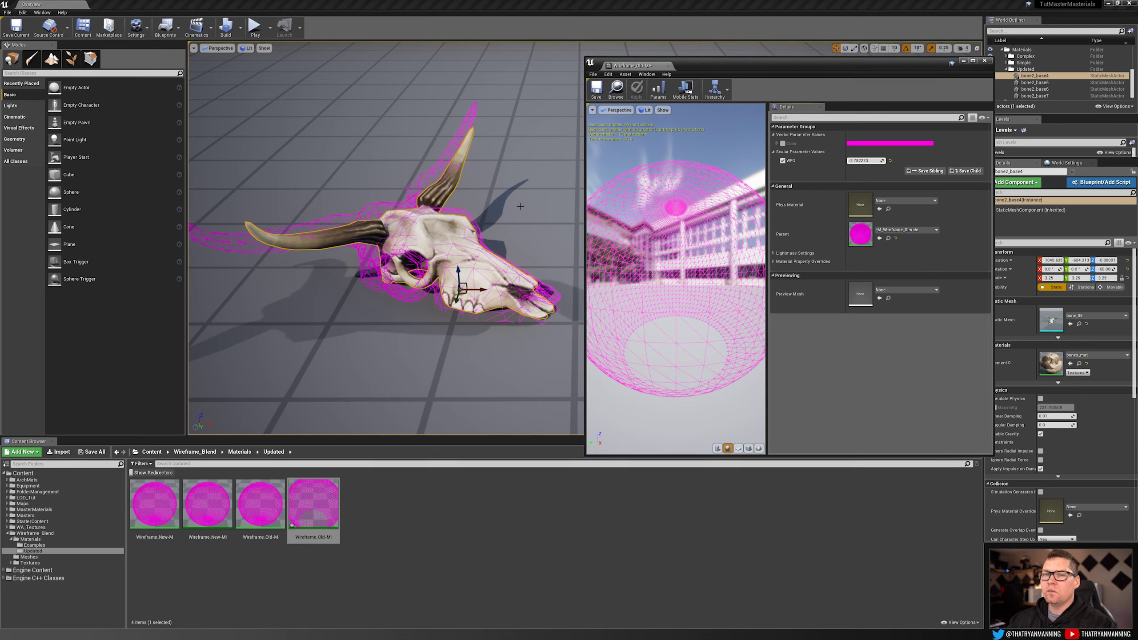
click(668, 65)
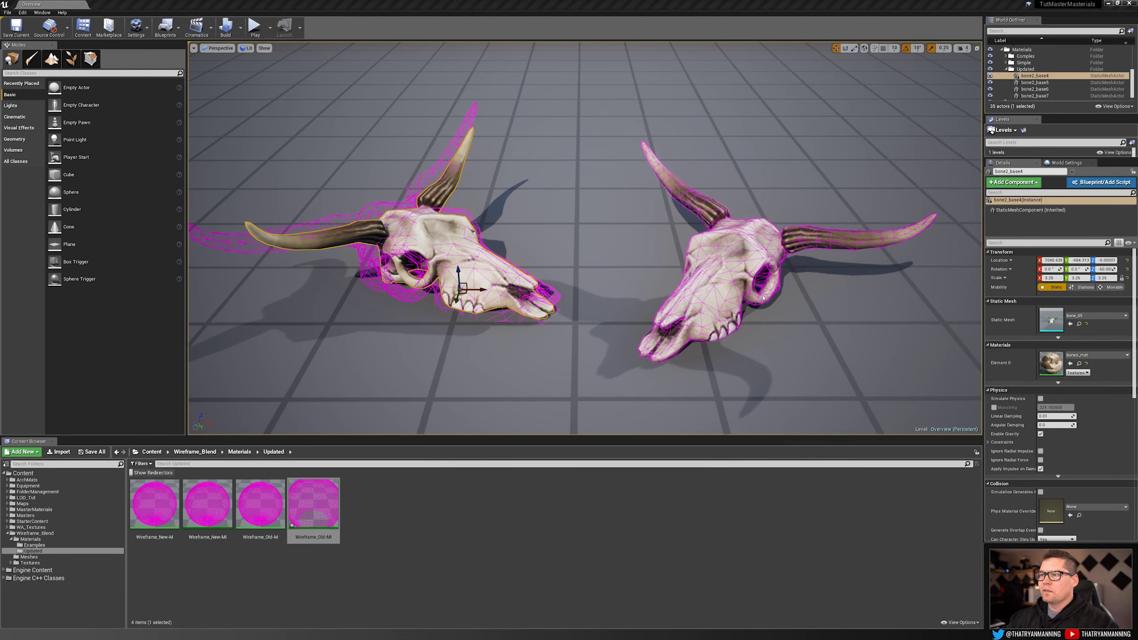
- Open Wireframe_New-M in an enlarged editor showing the WPO and 'This is better!' groups
double_click(156, 507)
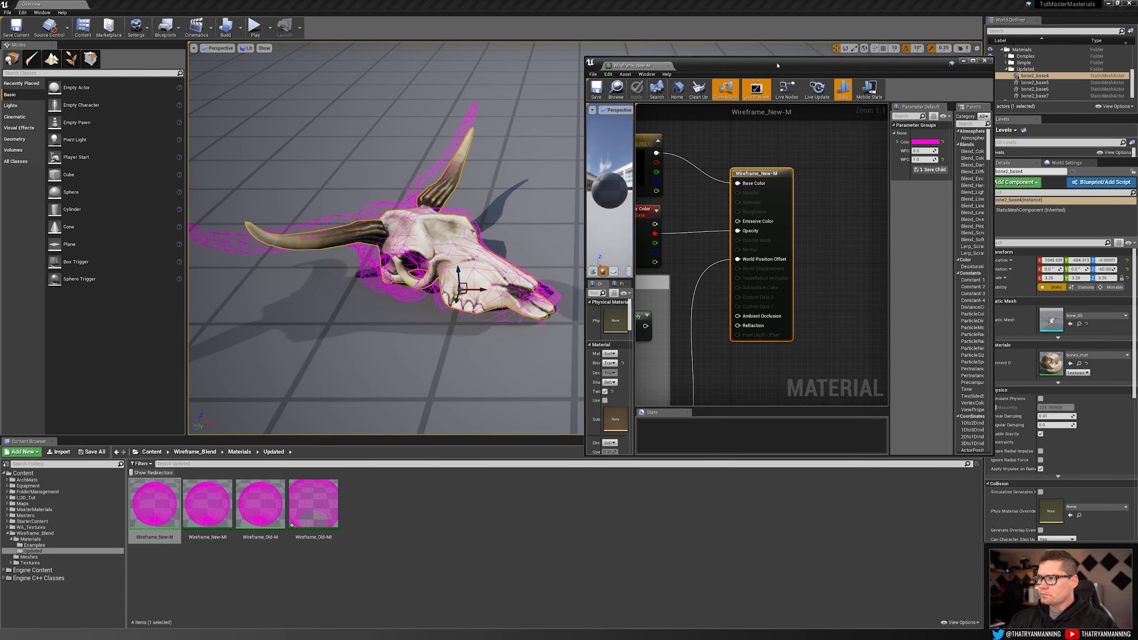
drag(777, 65, 229, 27)
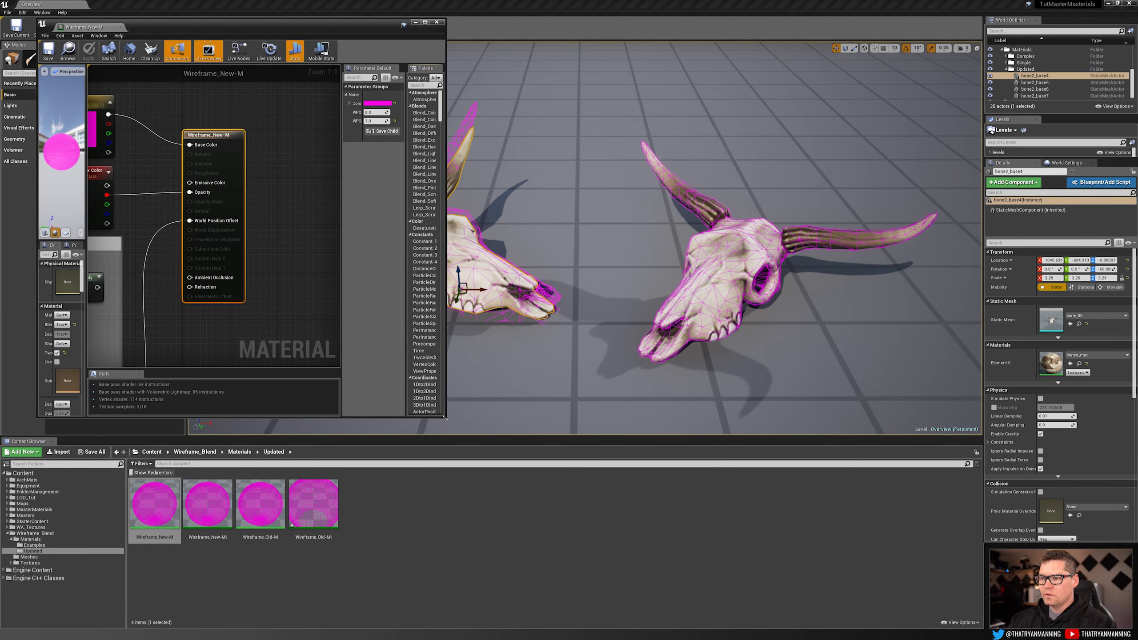
drag(445, 418, 622, 548)
right_drag(288, 275, 508, 228)
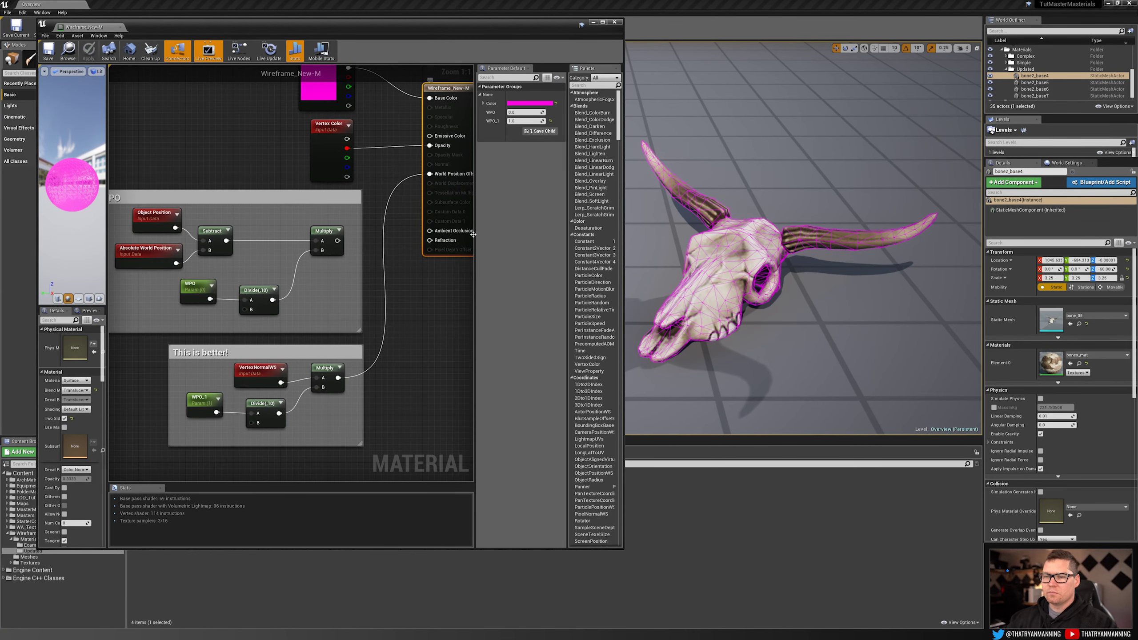
right_drag(234, 379, 241, 337)
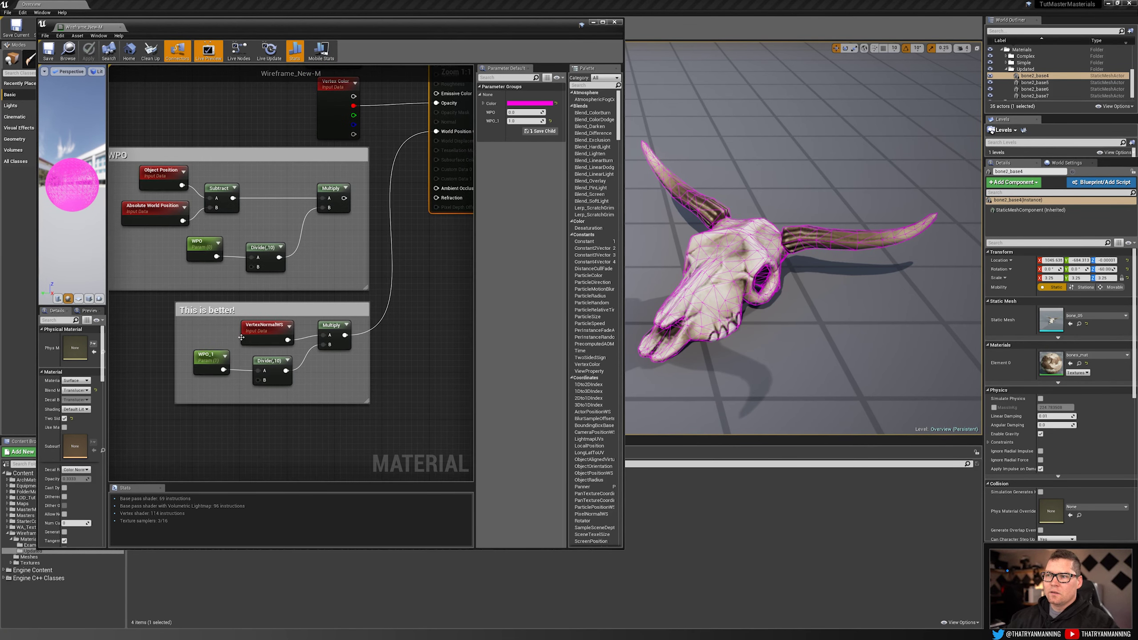
- Select the VertexNormalWS node, then the Object Position node
click(192, 310)
click(233, 410)
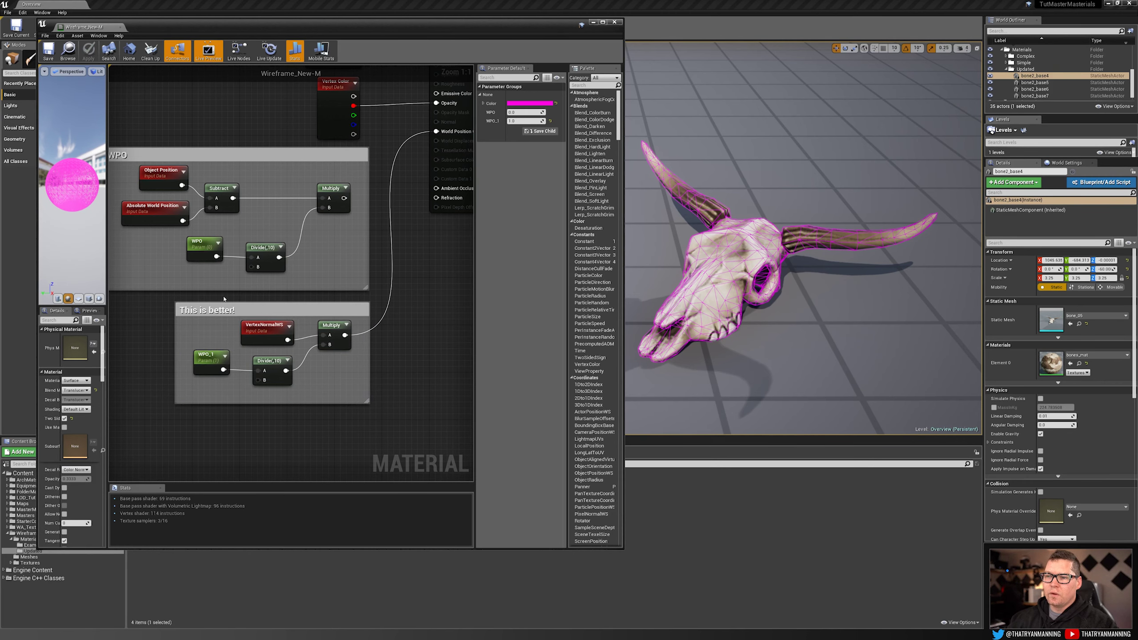
click(267, 329)
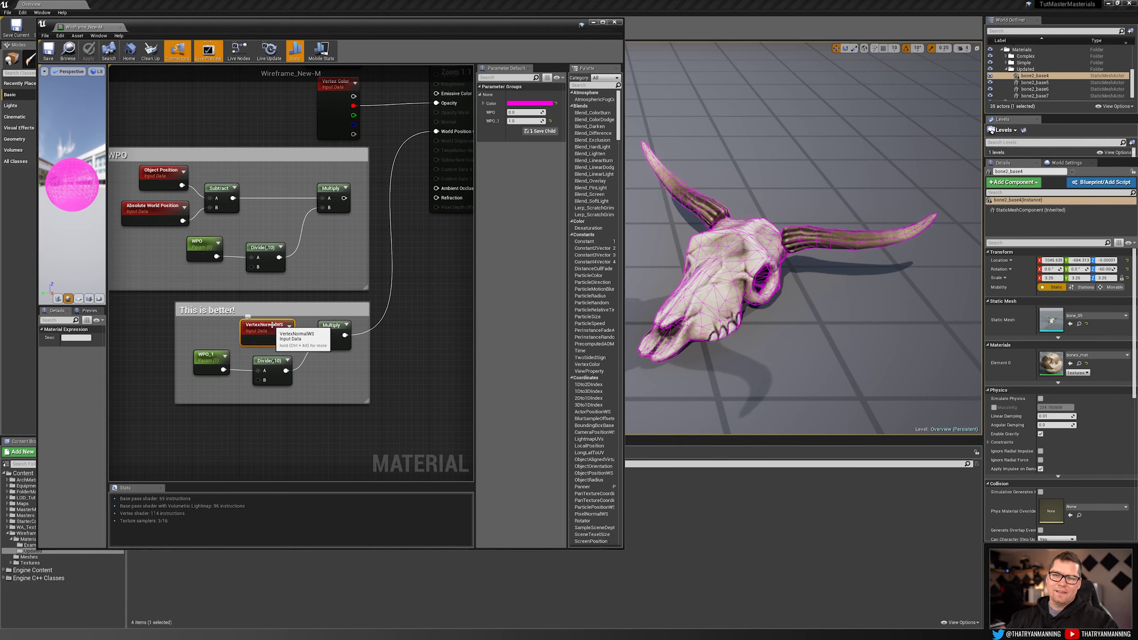
click(153, 168)
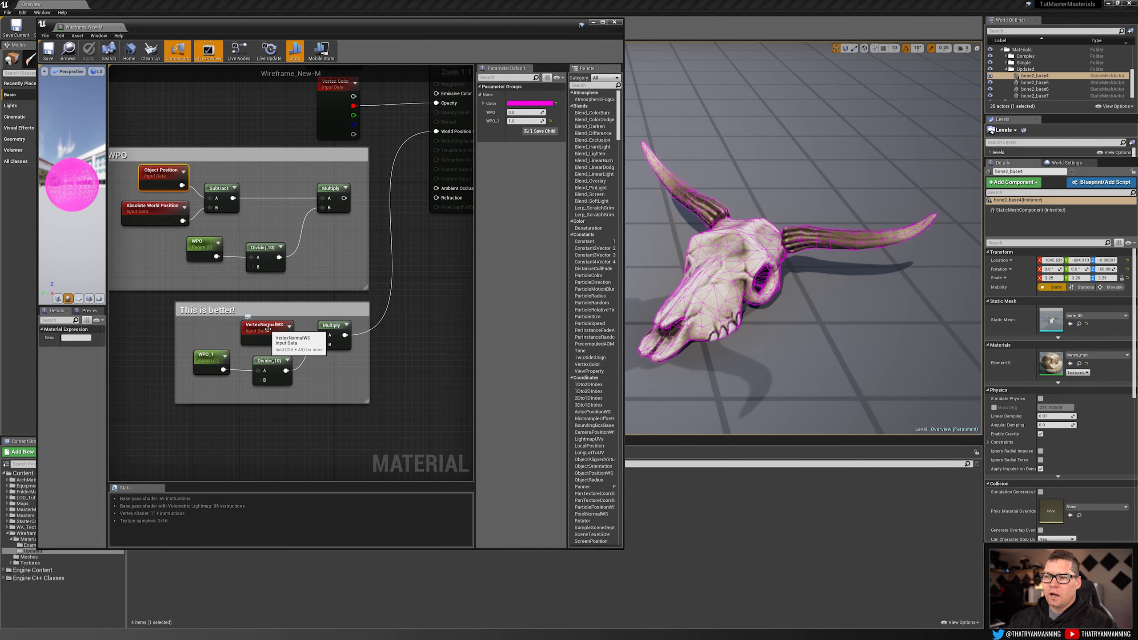
- Add a VertexNormalWS node to the graph, then delete it again
right_click(402, 334)
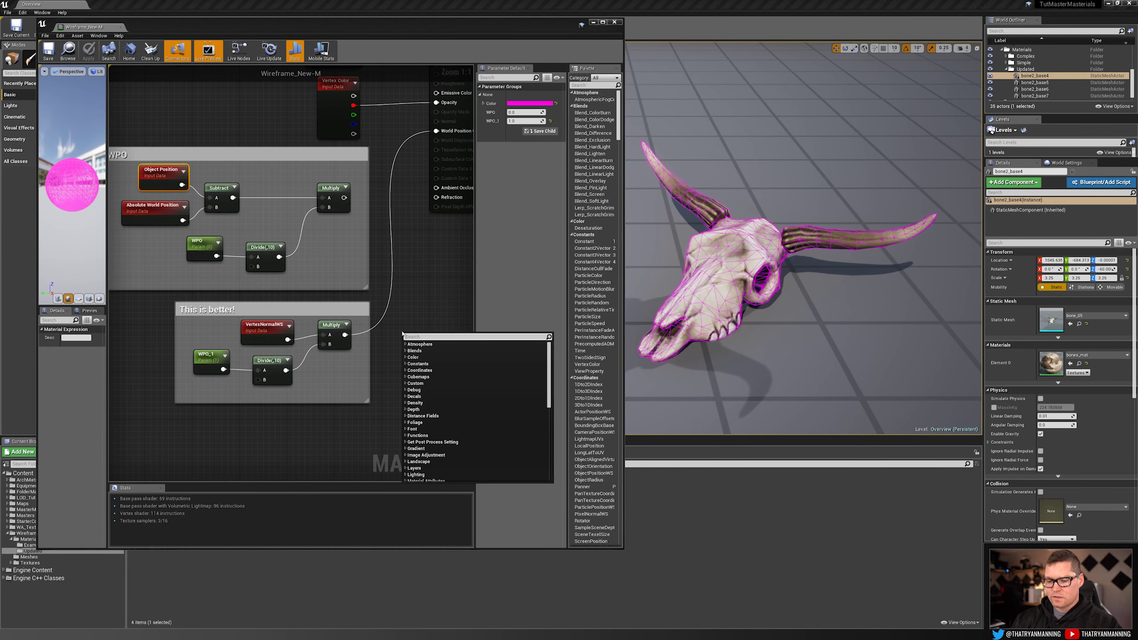
text(verte)
click(423, 364)
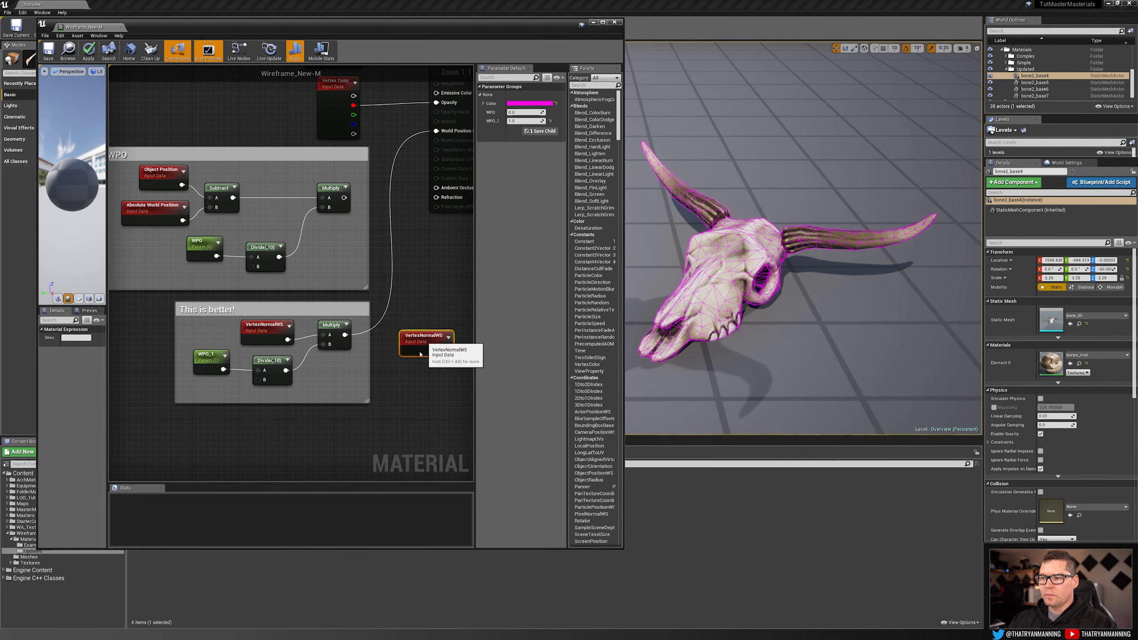
key(Delete)
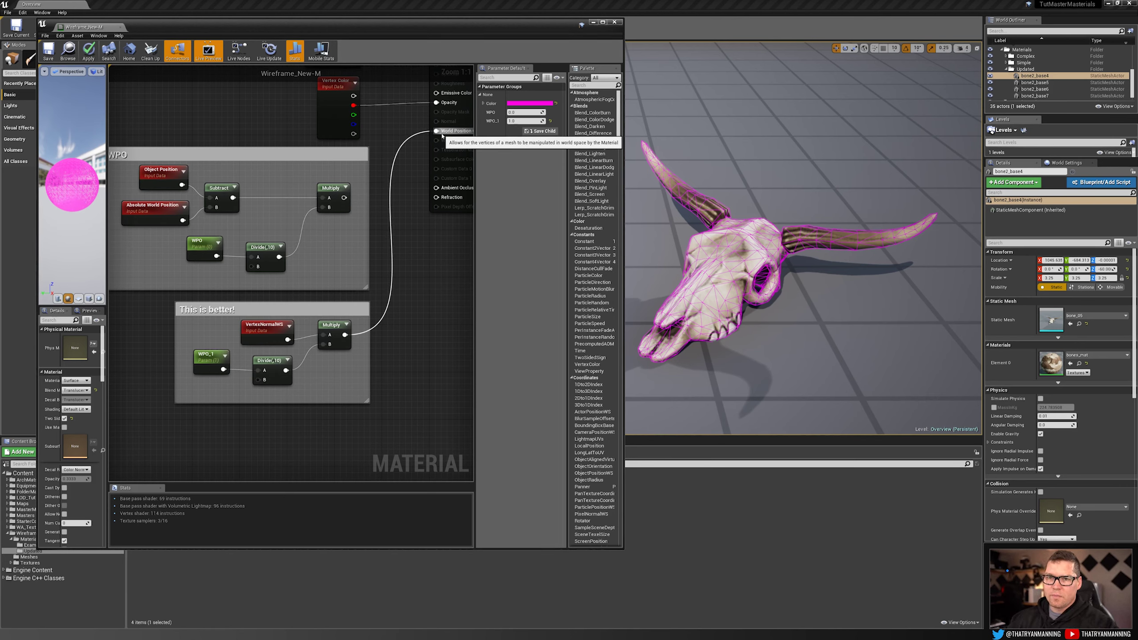
- Close Wireframe_New-M without applying changes and select Wireframe_New-MI
click(614, 21)
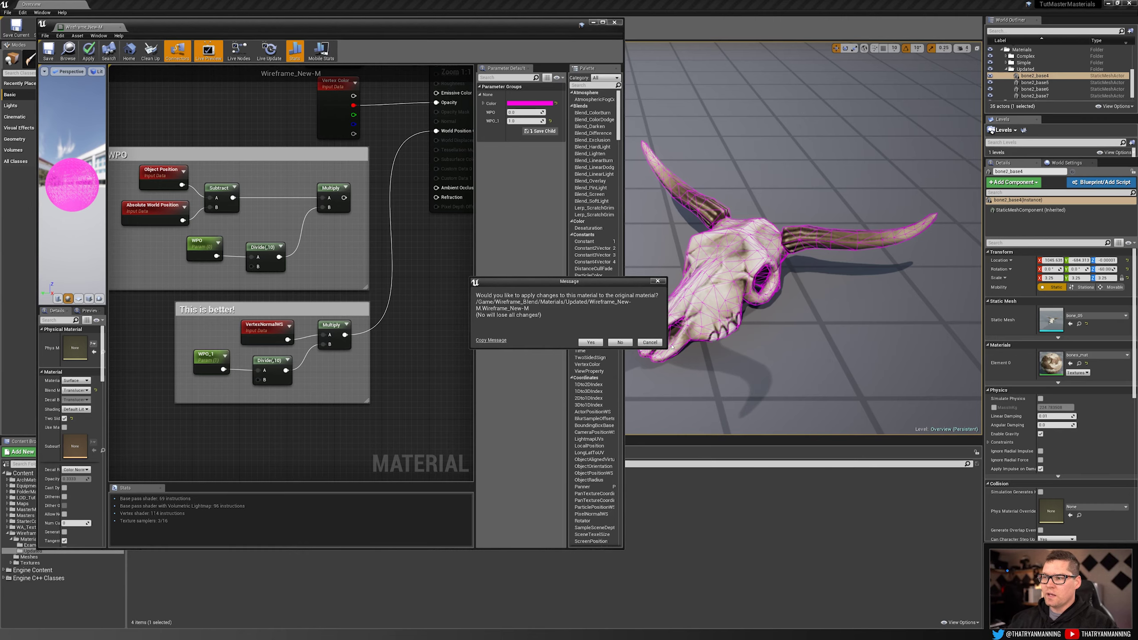
click(620, 342)
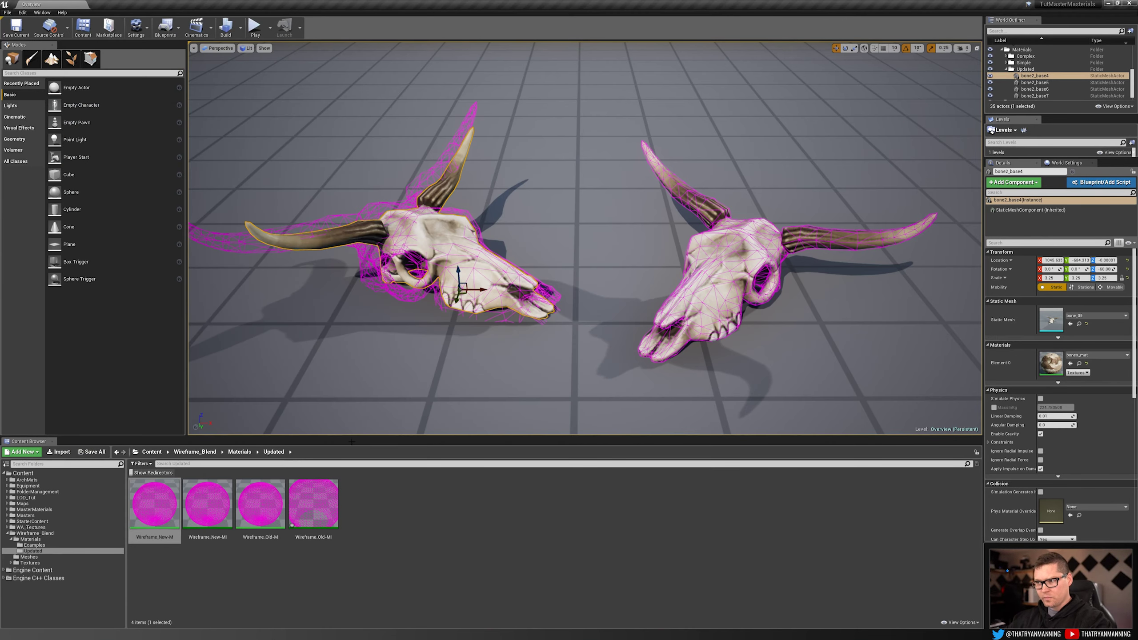
click(210, 503)
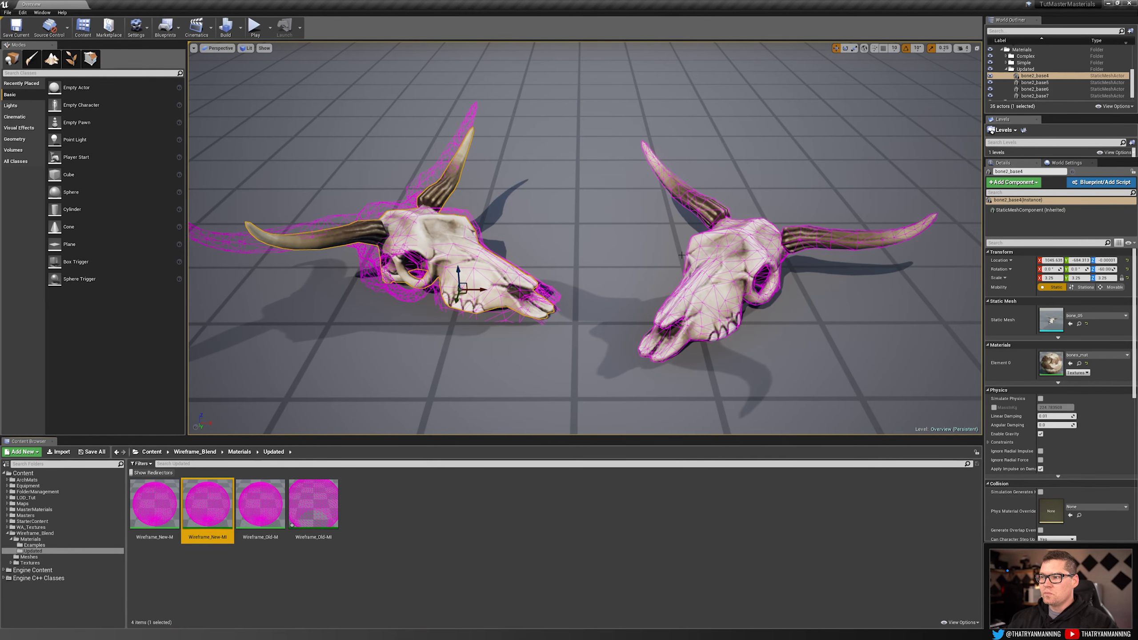
- Raise then lower Wireframe_New-MI's WPO_1 value to fit the wireframe, then close the instance
double_click(203, 514)
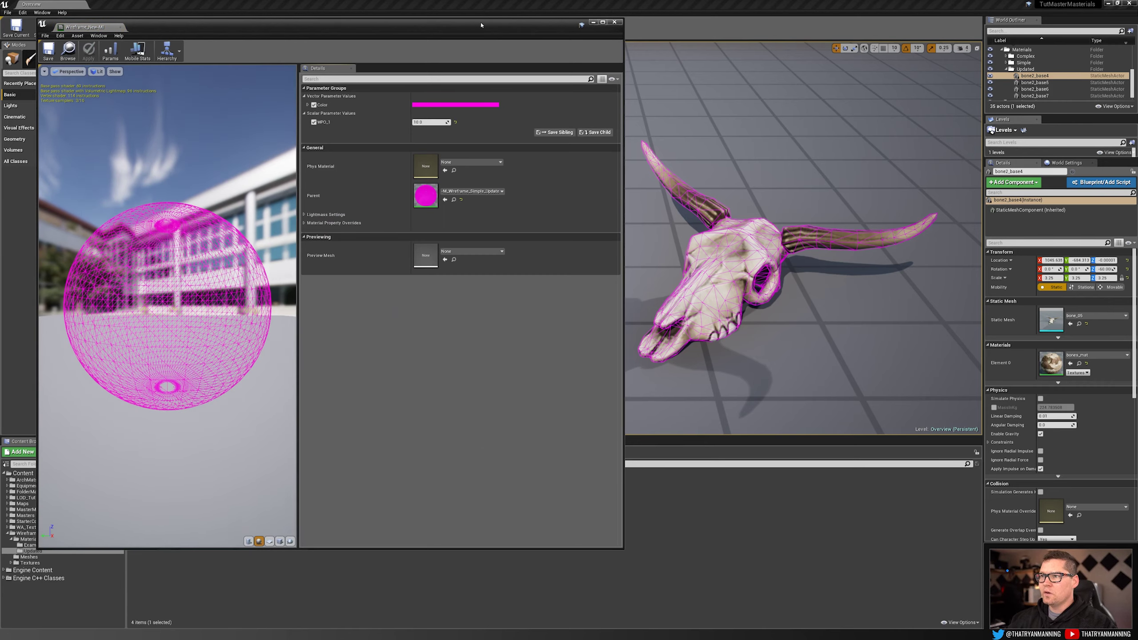
mouse_move(428, 121)
mouse_down()
mouse_move(458, 121)
mouse_move(414, 120)
mouse_up()
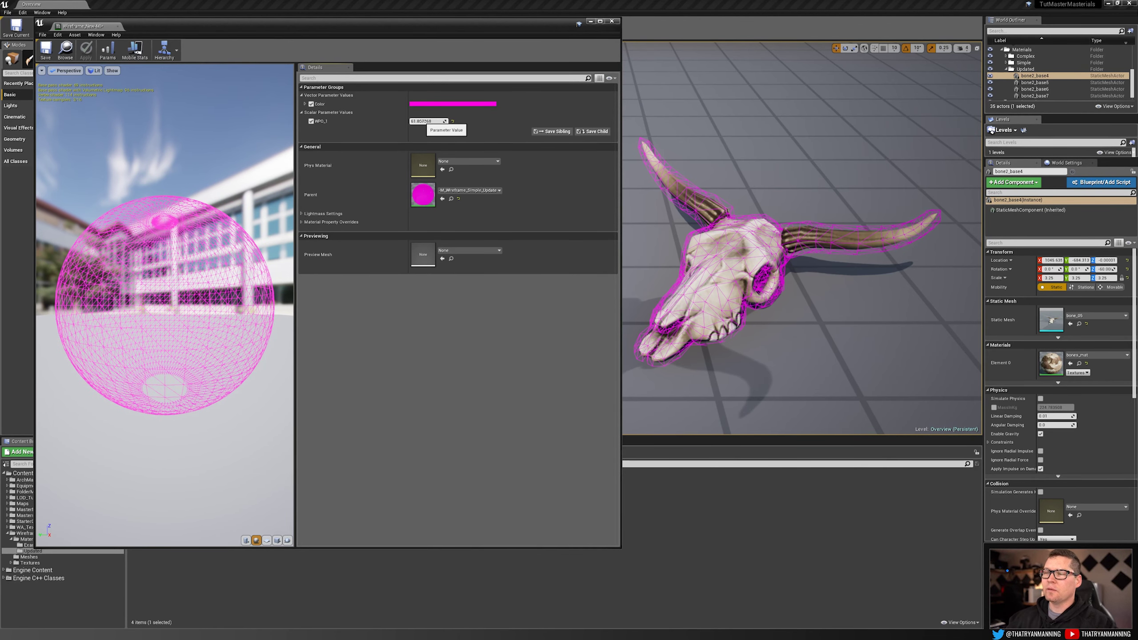
drag(424, 121, 383, 120)
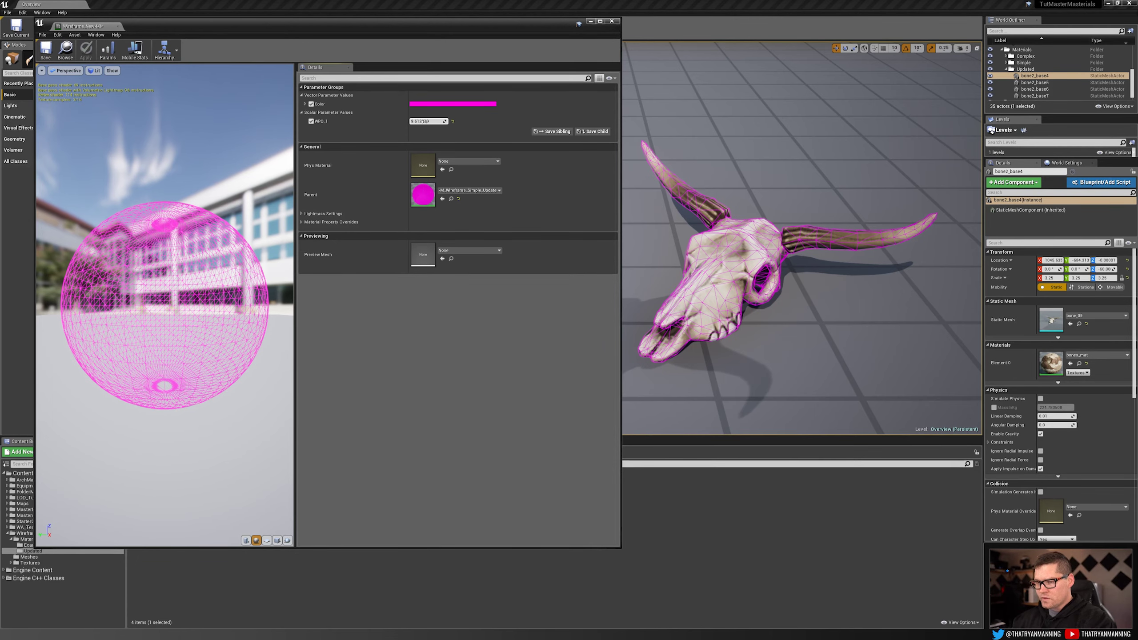
click(611, 21)
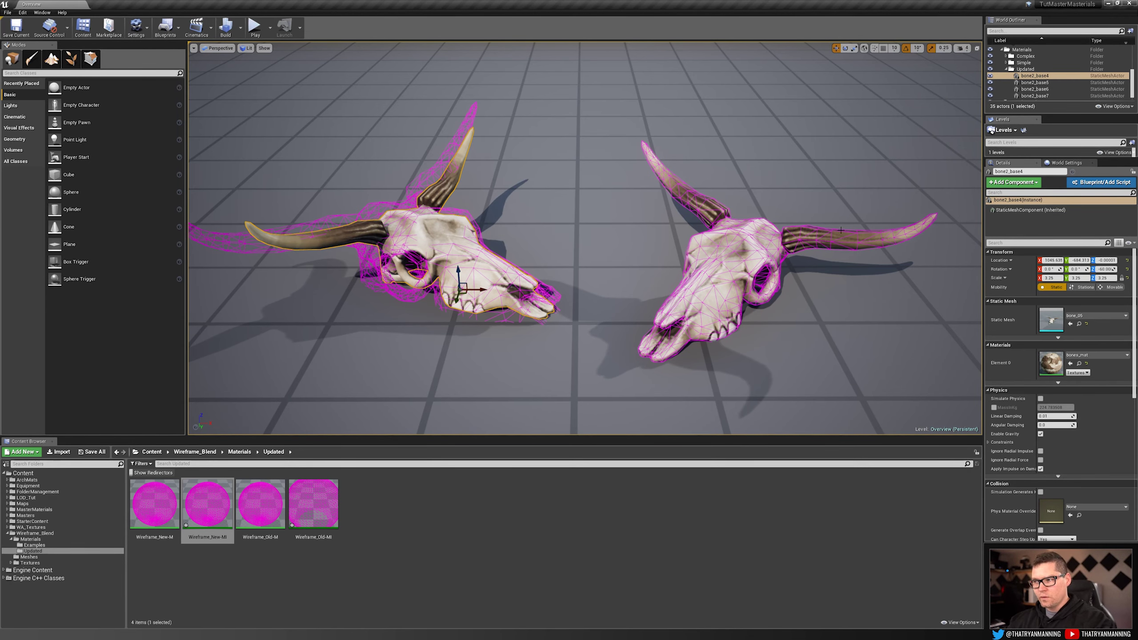
- Select the right skull, bone2_base6, in the viewport
click(718, 272)
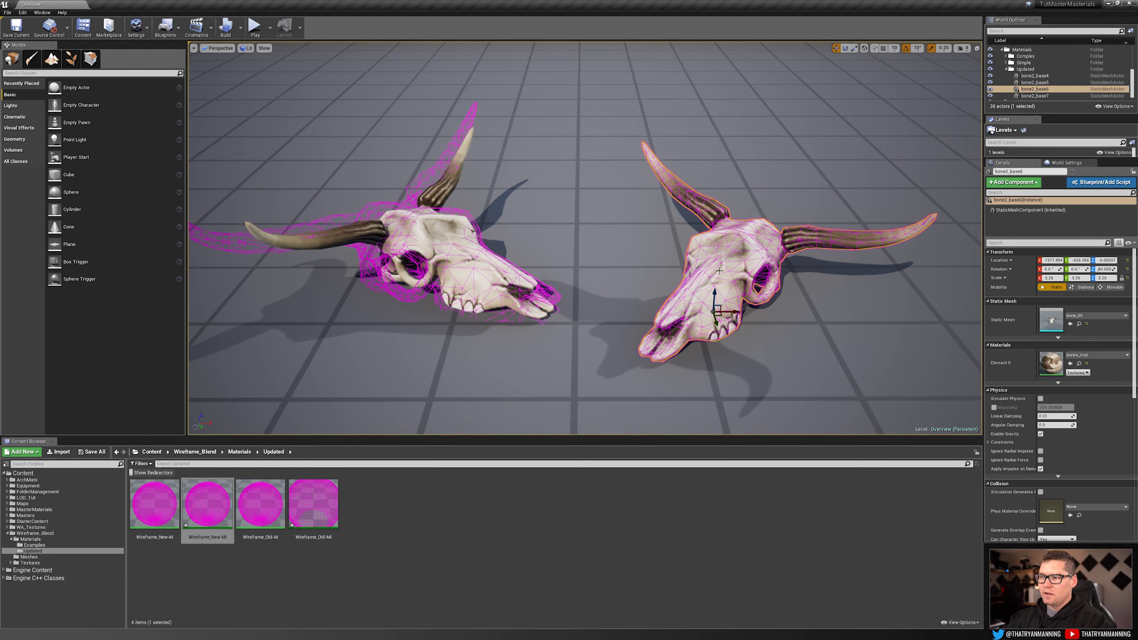